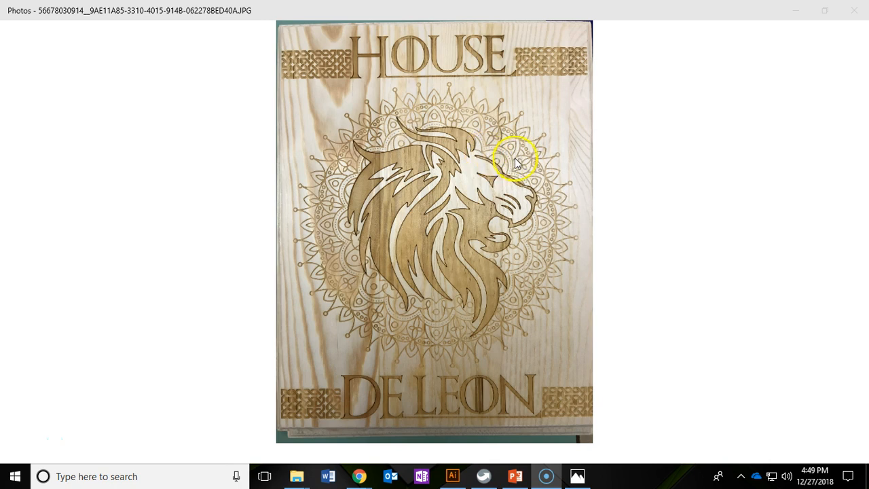
Examine the engraved wooden sign photo up close, focusing on the outlined lion and the surrounding mandala.
scroll(432, 130, up, 1)
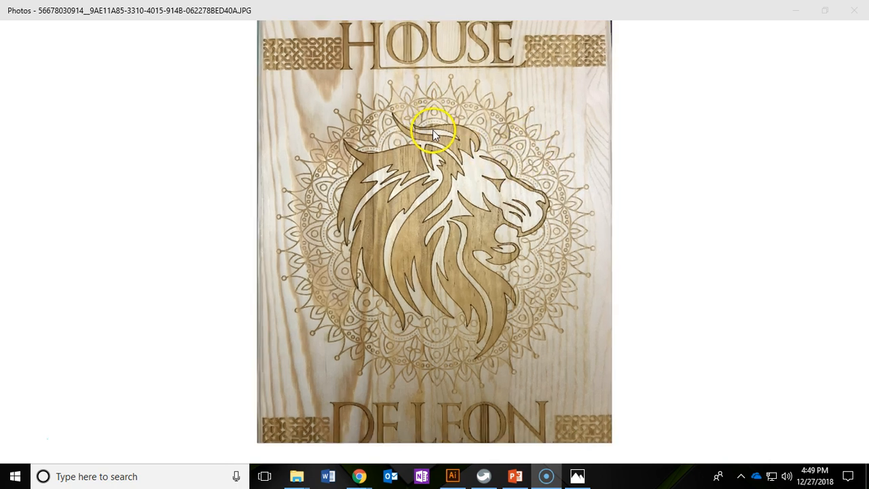
scroll(433, 130, up, 4)
click(494, 118)
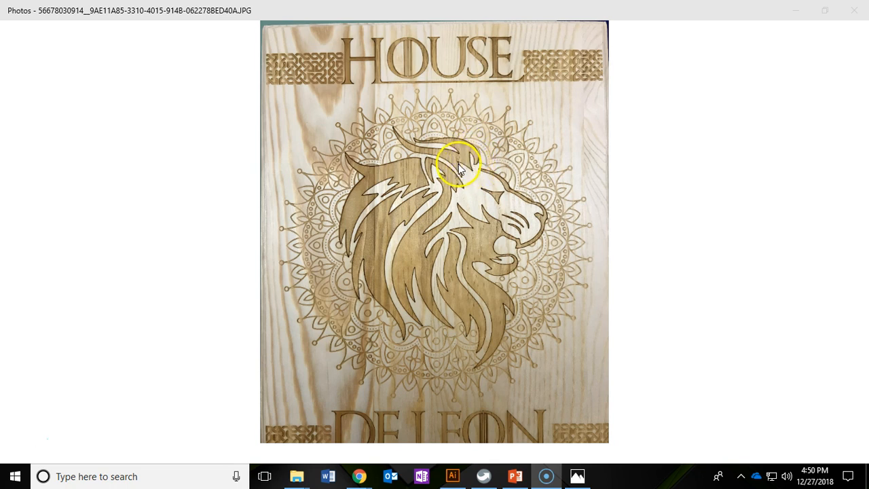
click(389, 137)
Switch to Illustrator and inspect the thin outline along the lion's mane edge at very high magnification.
click(798, 10)
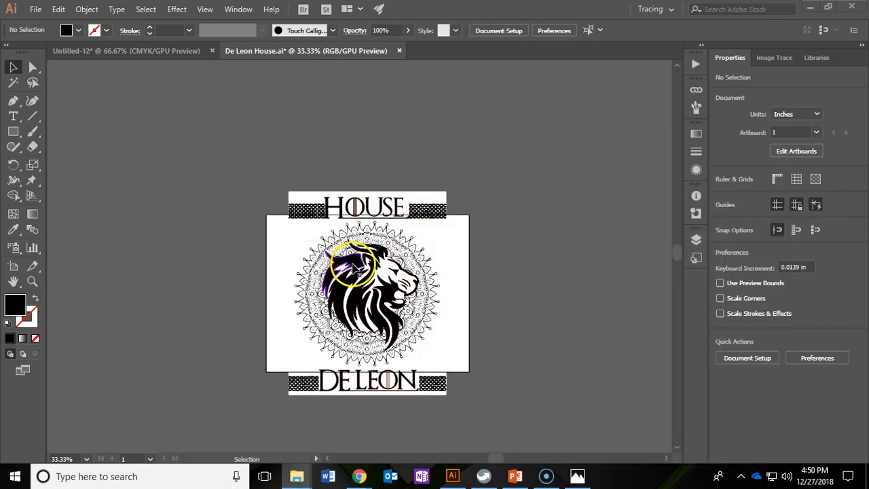
scroll(373, 250, up, 5)
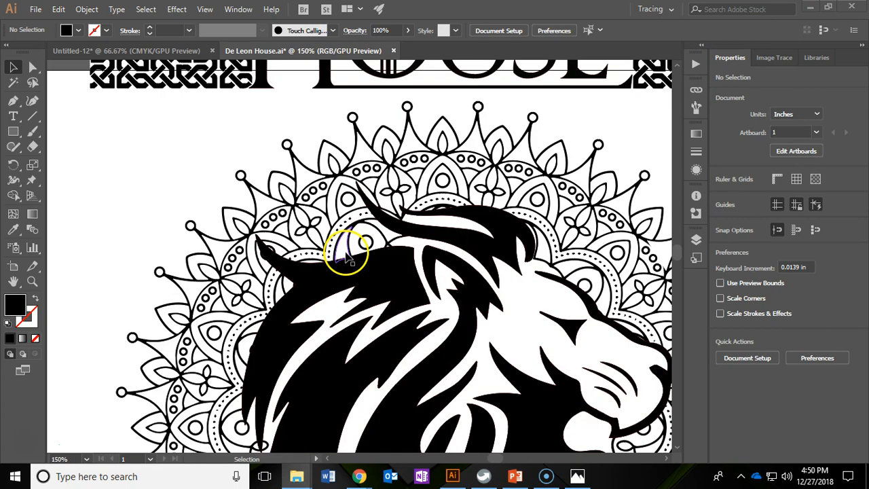
scroll(364, 263, up, 10)
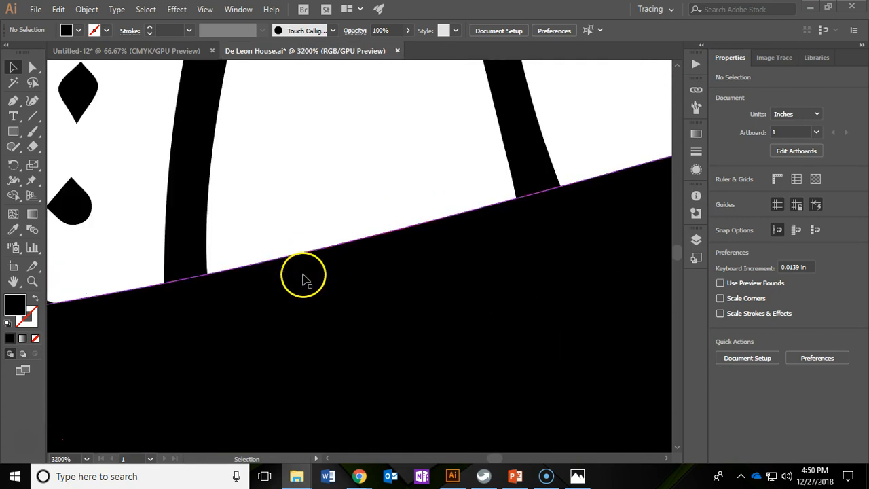
scroll(271, 241, up, 3)
scroll(271, 233, up, 2)
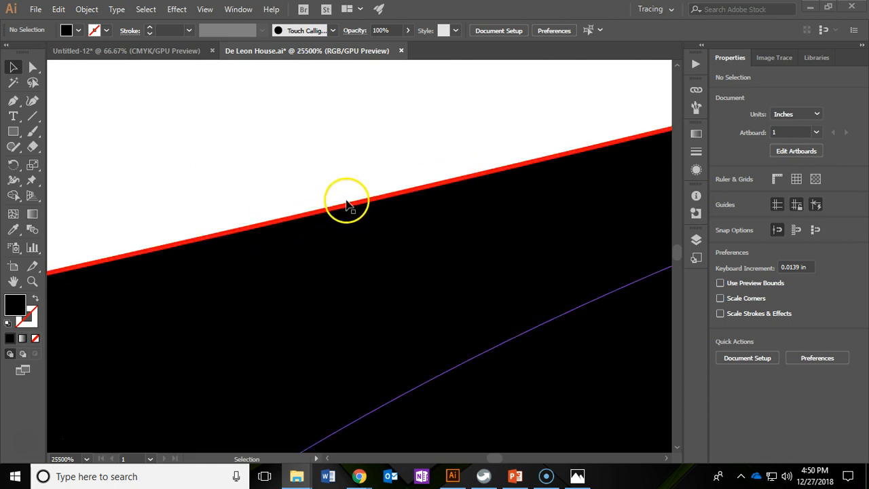
scroll(299, 217, down, 10)
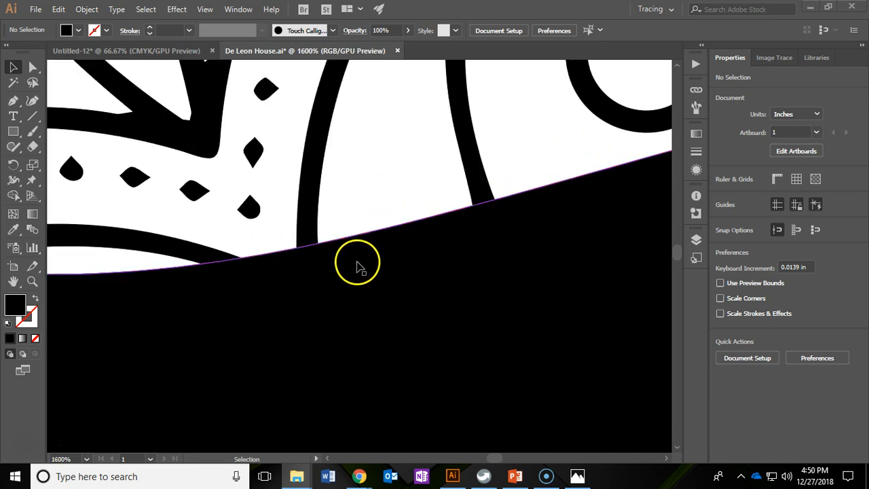
scroll(407, 299, down, 3)
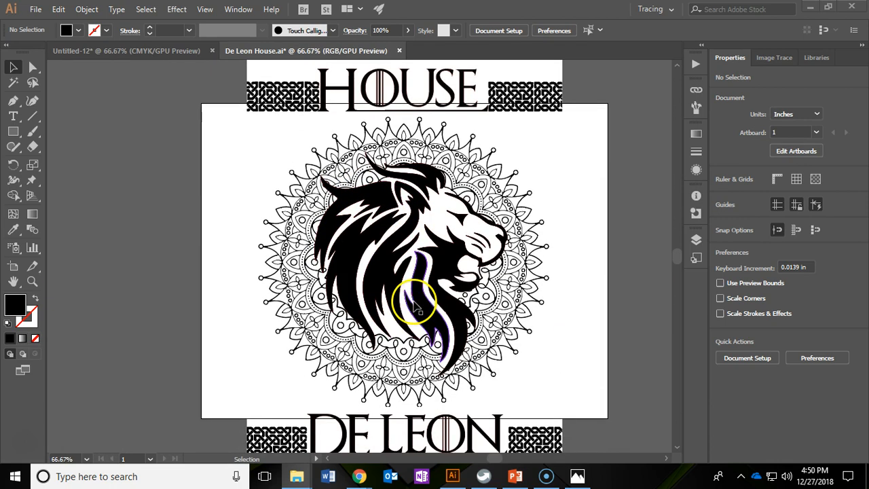
Bring up the engraved sign photo in Photos to compare it with the lion artwork, and return to Illustrator.
click(612, 193)
click(577, 476)
click(474, 196)
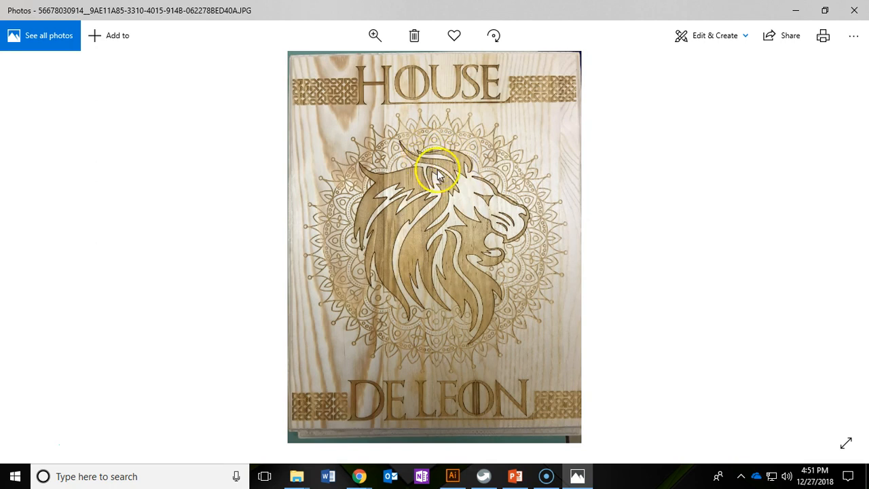
click(796, 10)
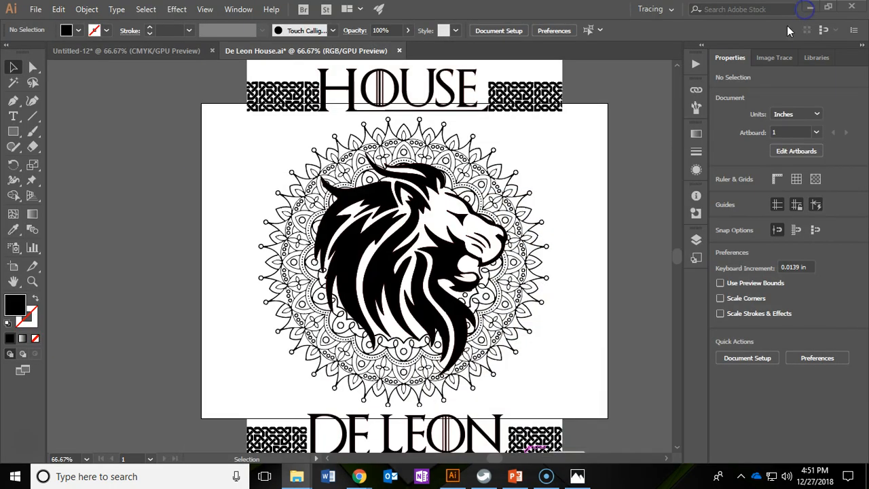
Switch to the Untitled-12 document and look over the Steelmen Nation figure at 100% zoom.
click(155, 51)
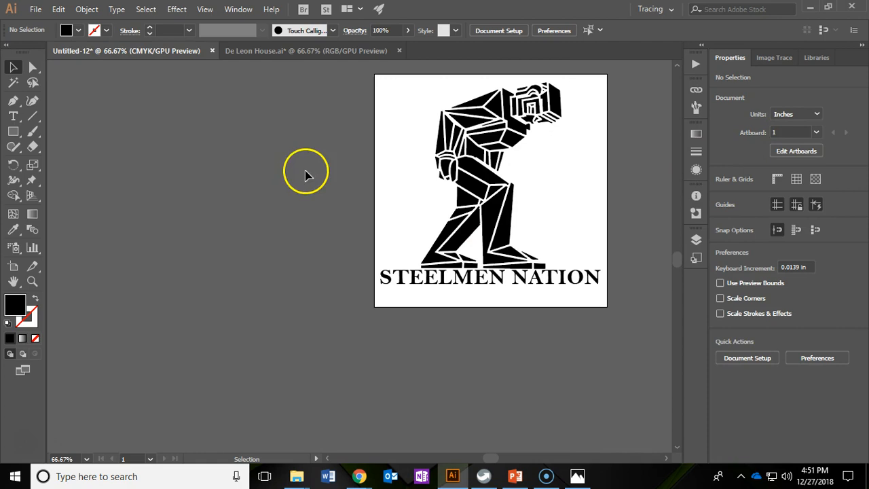
scroll(592, 229, up, 1)
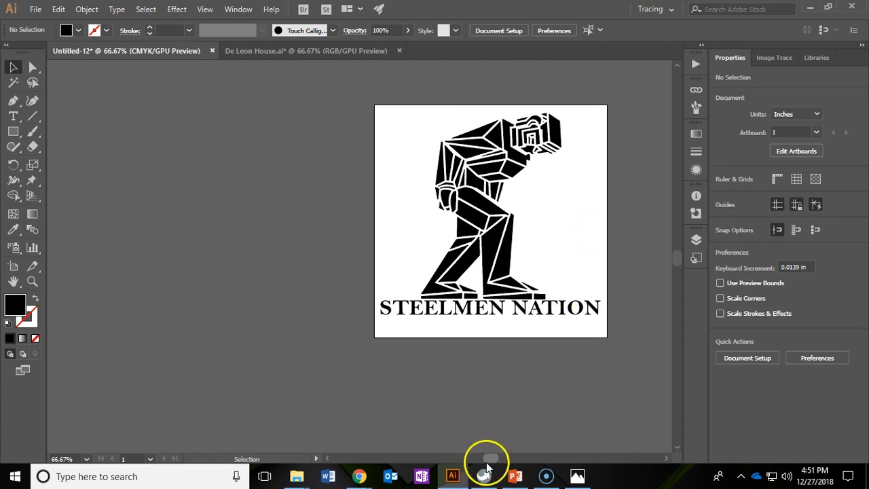
drag(488, 459, 495, 458)
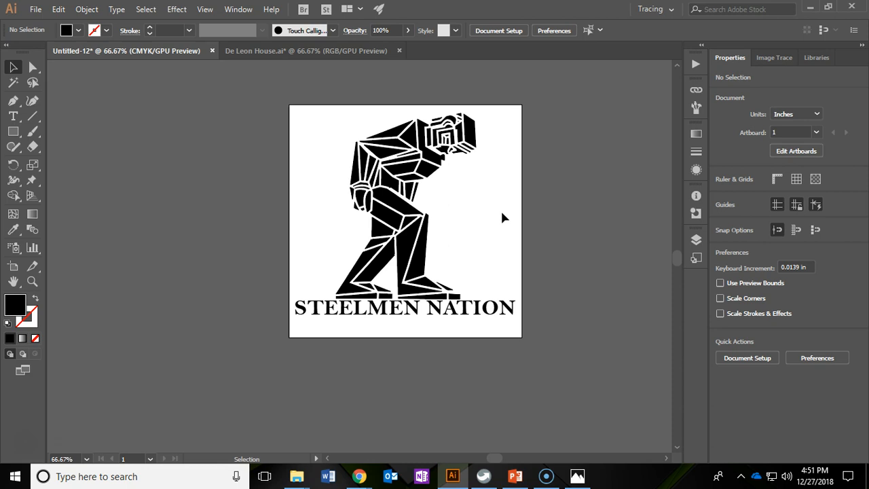
scroll(475, 129, up, 2)
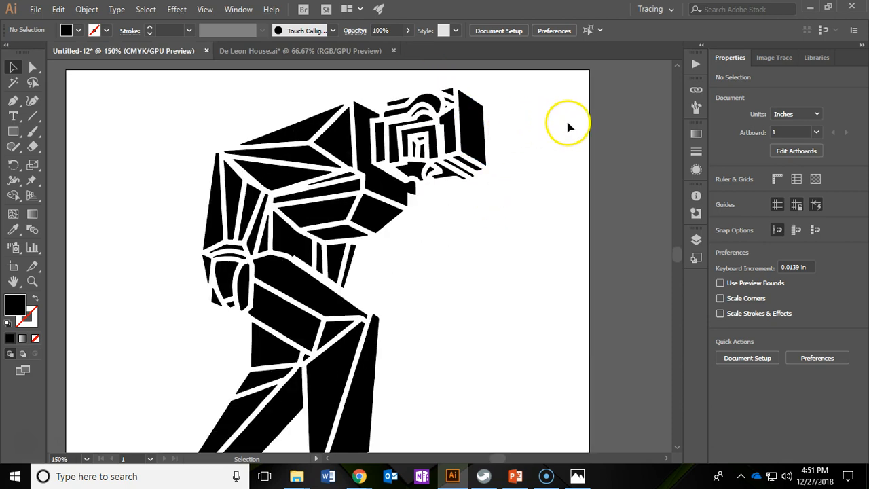
scroll(500, 105, up, 3)
key(ctrl+1)
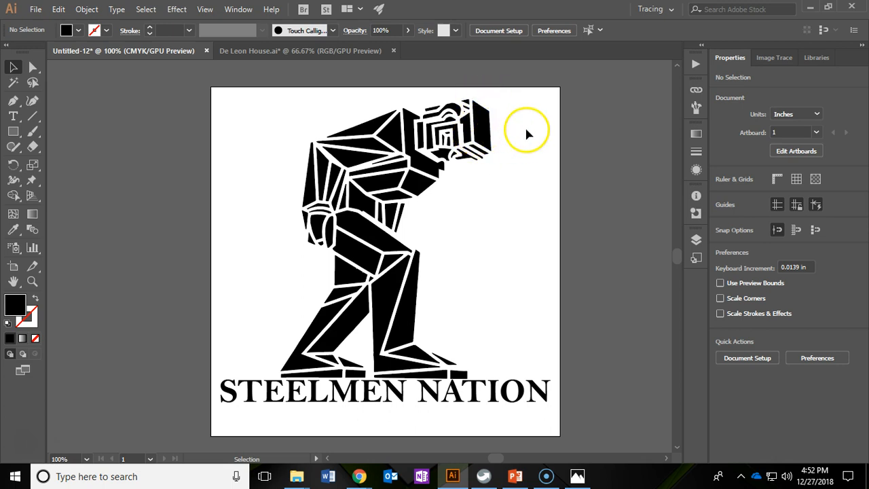
scroll(499, 152, up, 1)
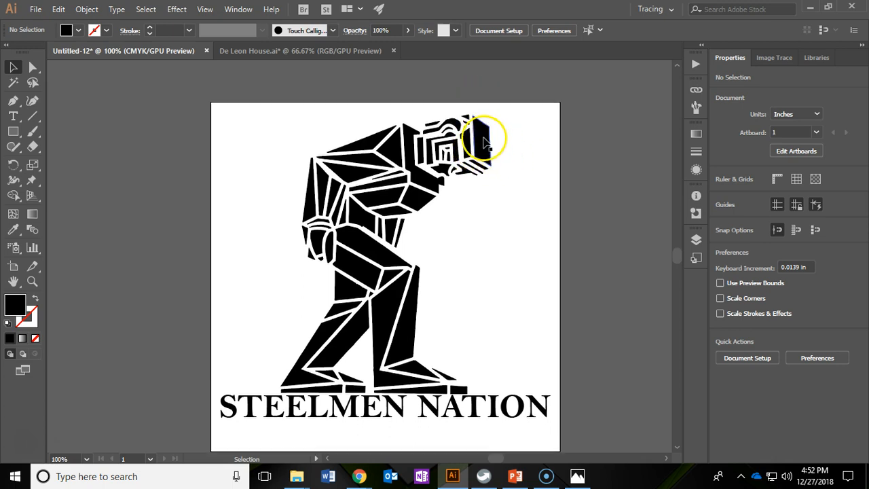
Isolate the Steelmen figure's group and select the black four-sided panel at the front of its head.
double_click(483, 140)
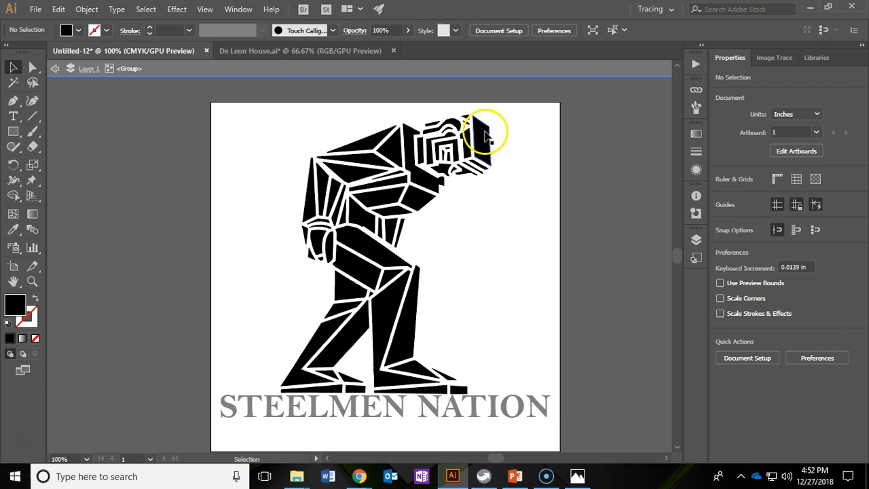
click(484, 136)
scroll(486, 131, up, 1)
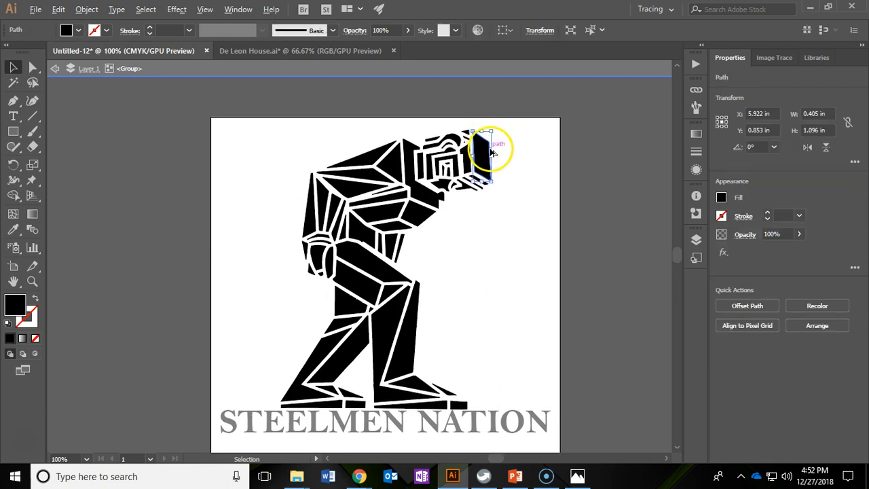
scroll(489, 151, up, 3)
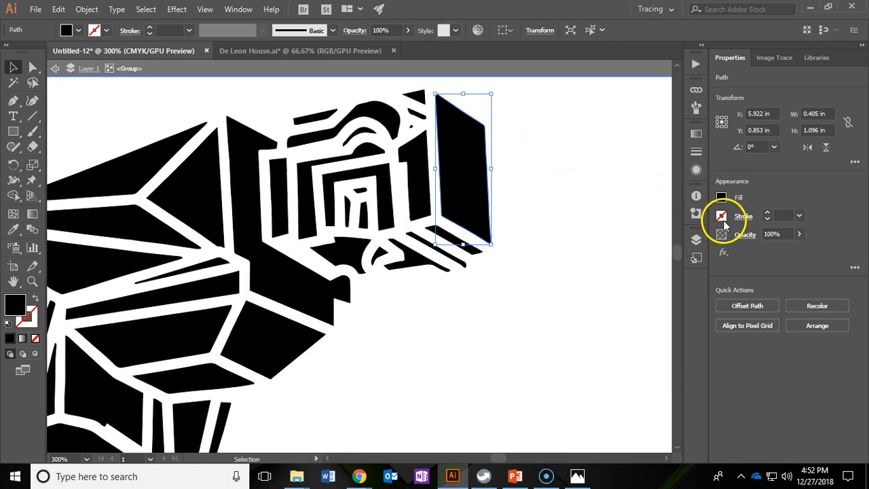
Give the head panel a black stroke and create a color group named Red from the selected artwork.
click(722, 216)
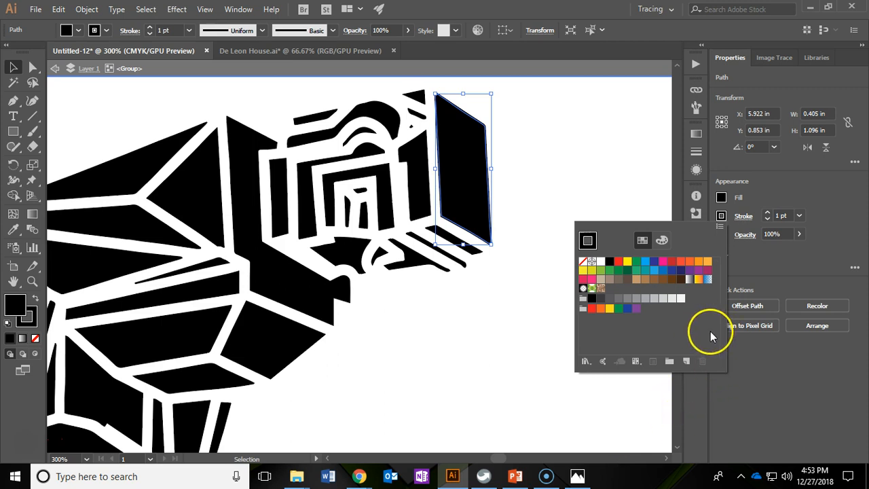
click(670, 363)
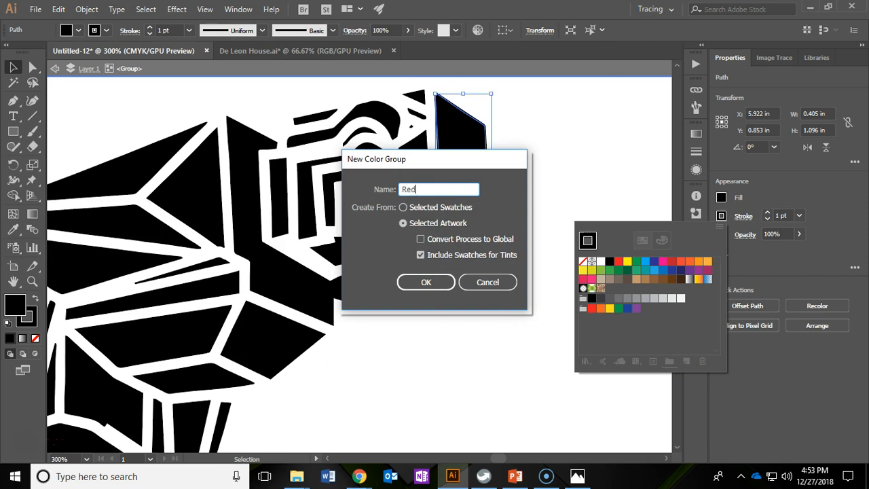
click(423, 283)
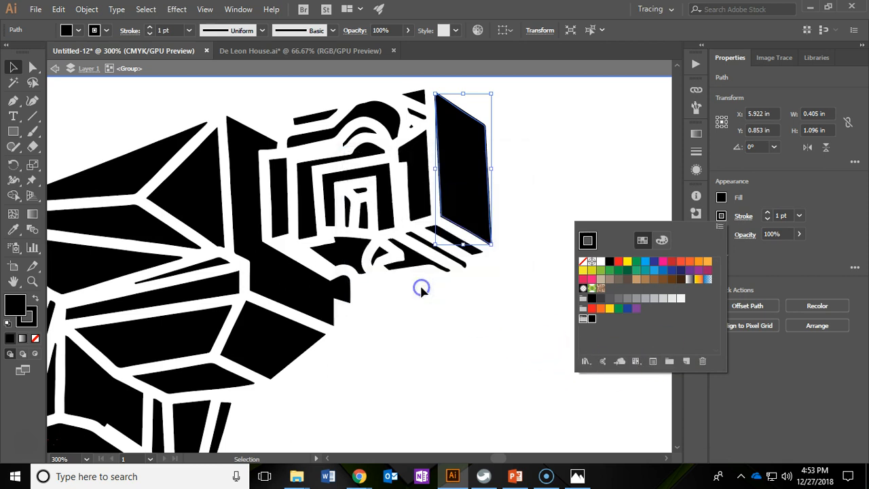
Change the Red group's black swatch to RGB color mode with a red value of 255.
double_click(592, 320)
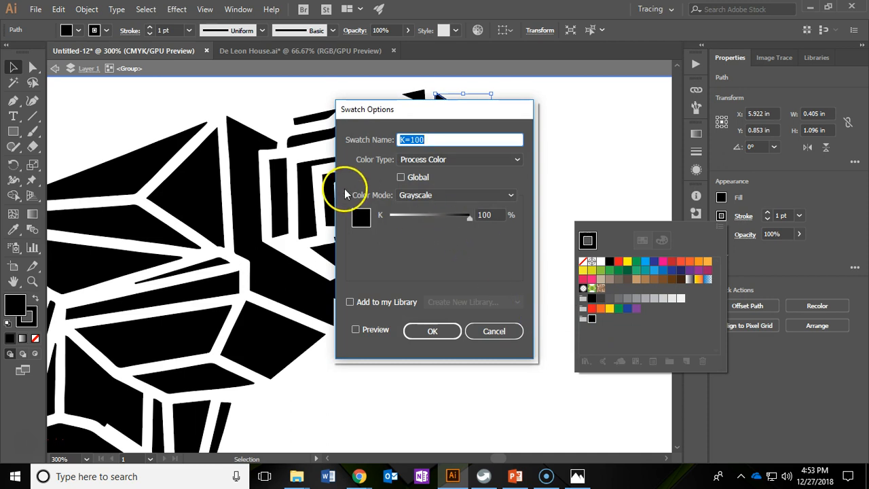
click(411, 195)
click(441, 224)
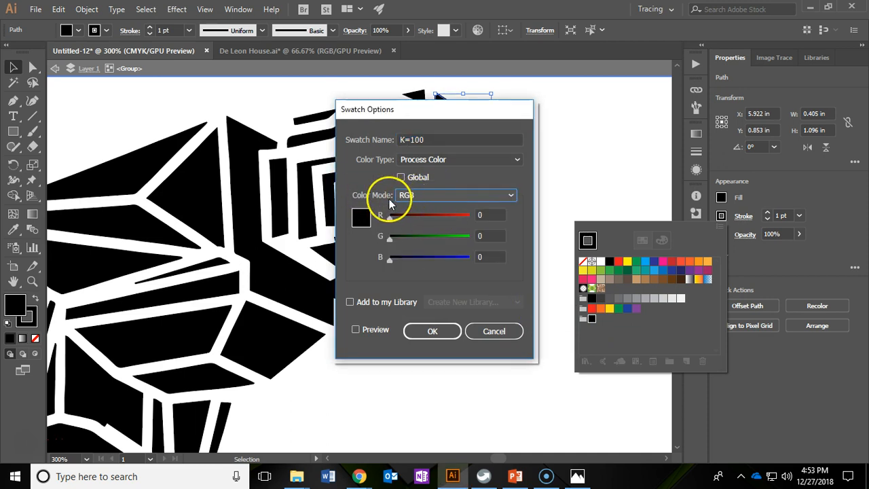
click(464, 215)
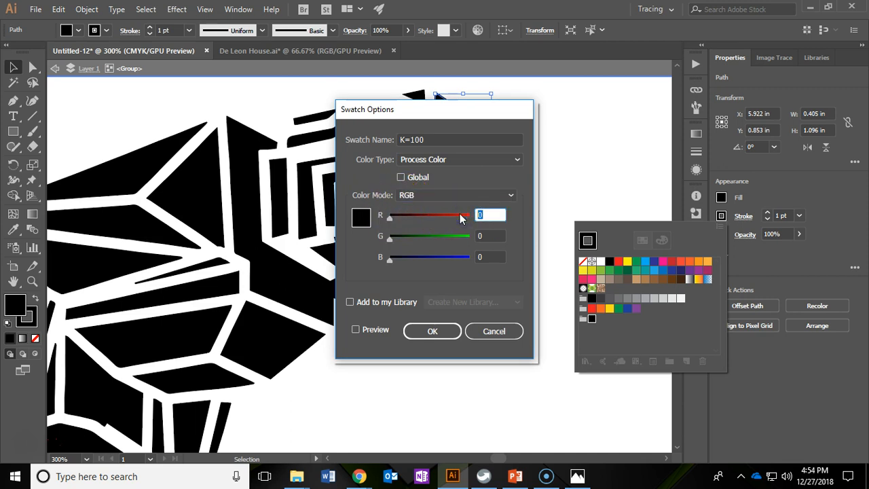
text(255)
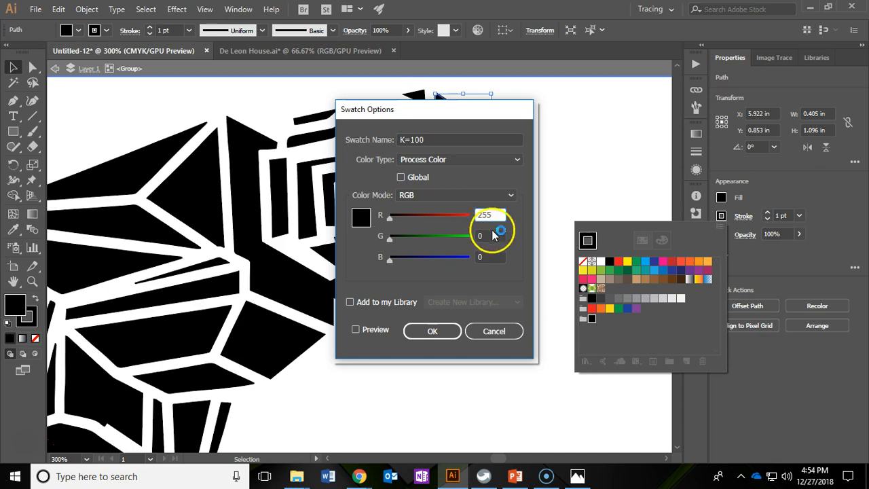
click(490, 235)
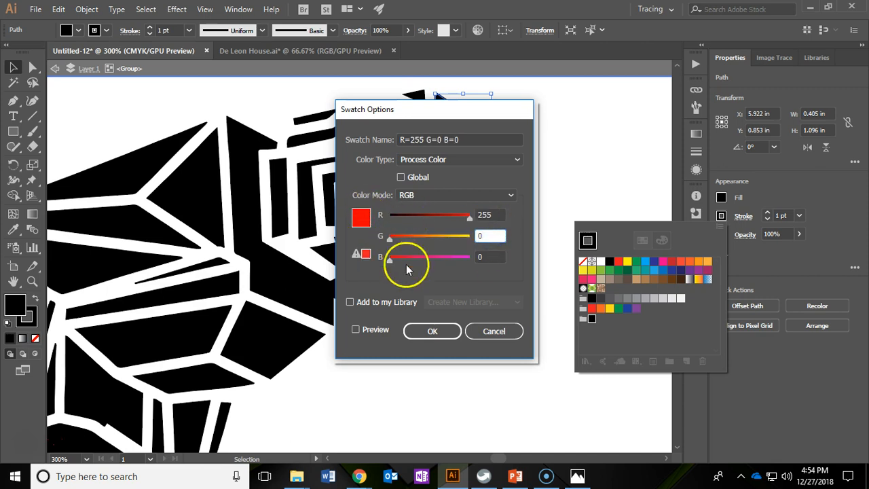
click(438, 332)
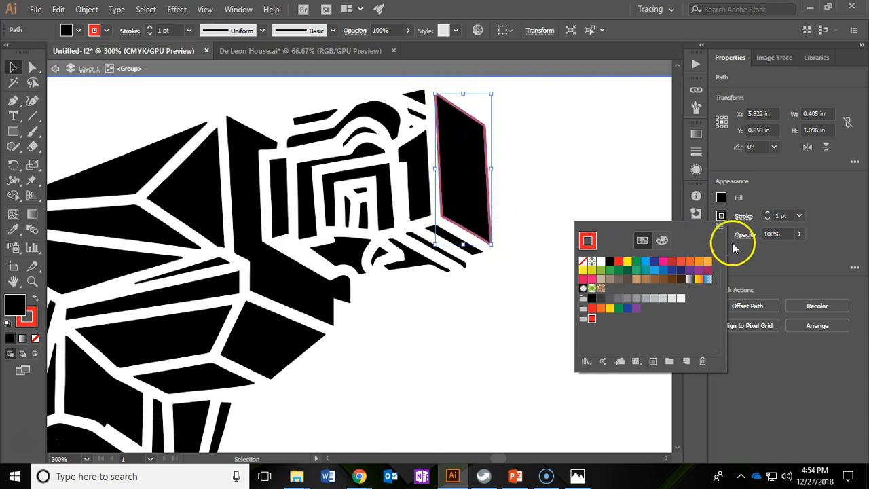
click(758, 251)
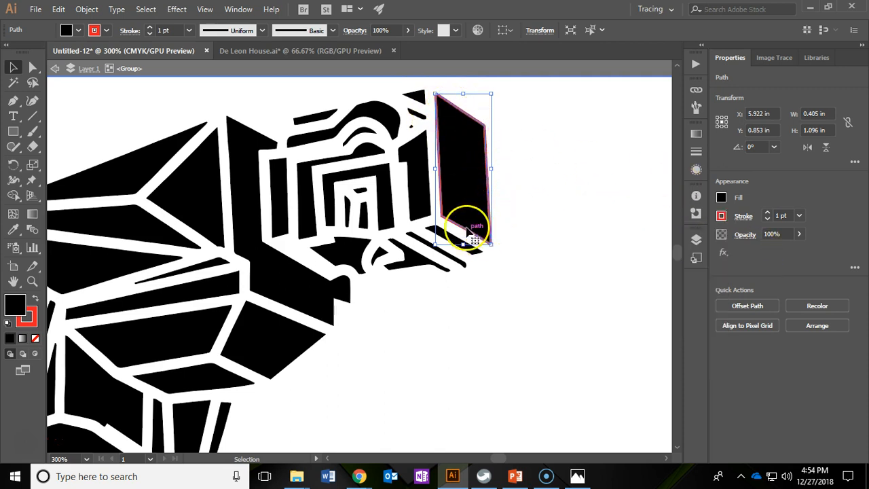
Set the head panel's stroke weight to 0.025 pt.
click(787, 216)
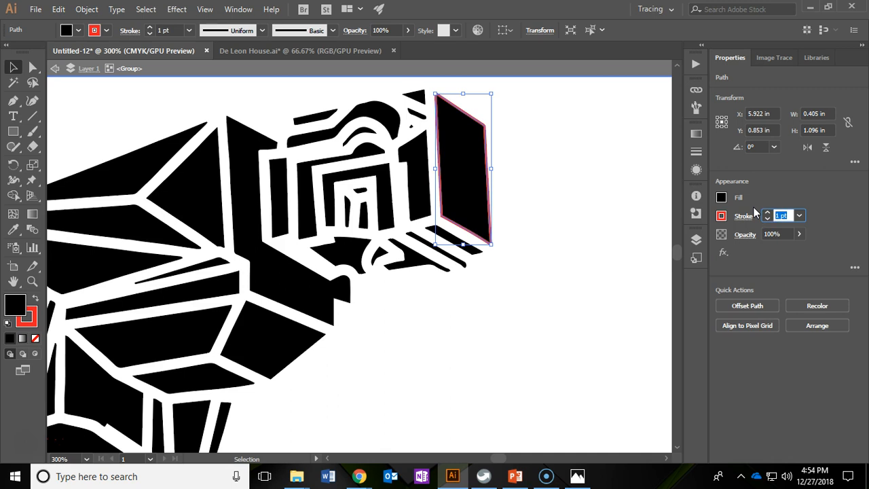
text(.025)
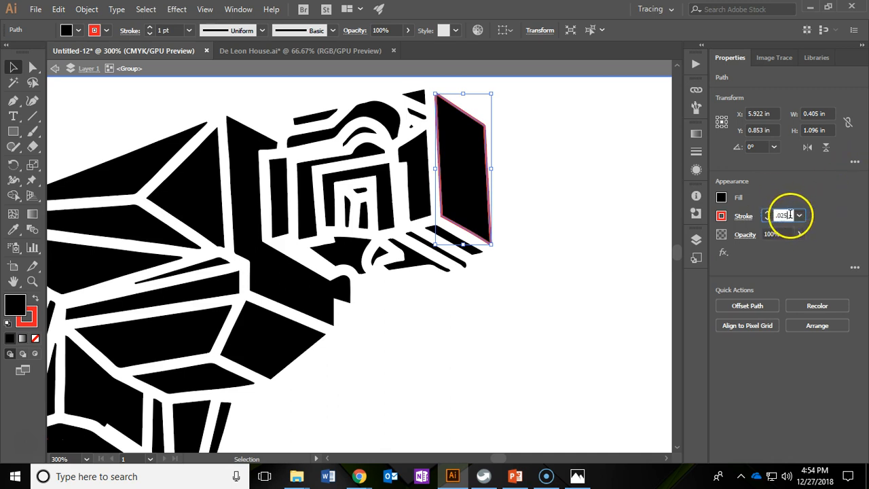
double_click(782, 216)
click(803, 190)
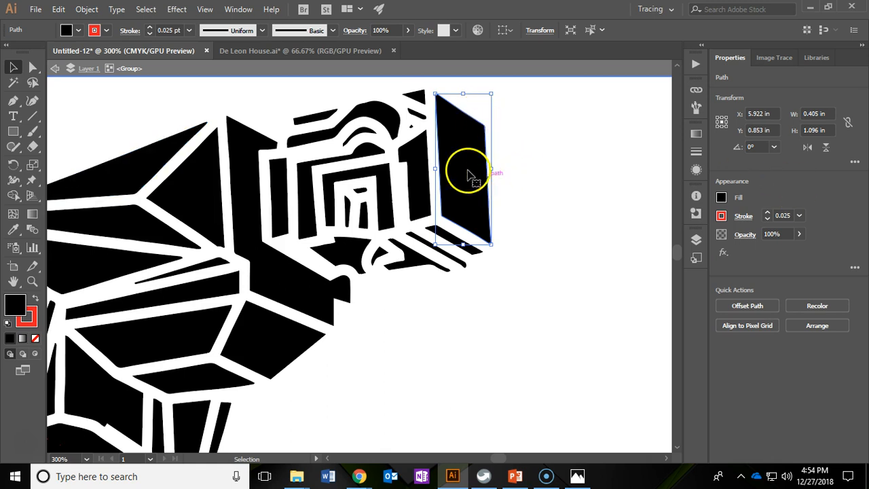
Inspect the red stroke on the head panel's edge at extreme magnification and return to the full figure.
scroll(487, 195, up, 1)
scroll(486, 195, up, 15)
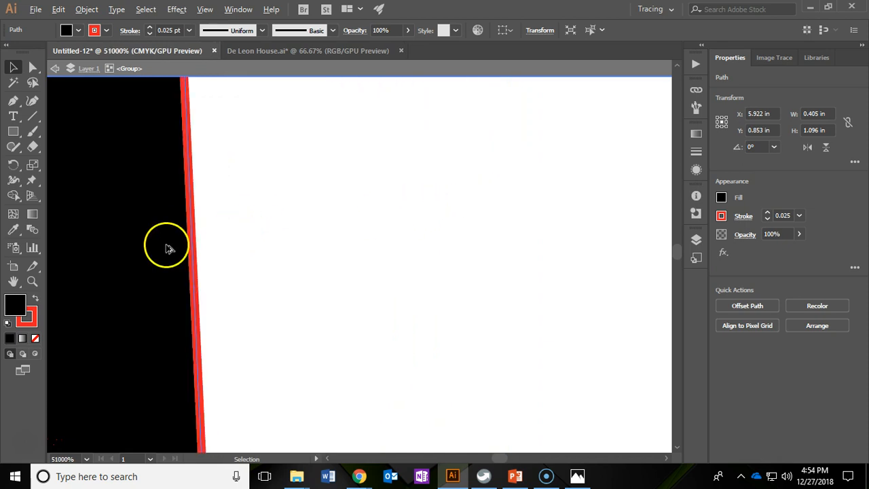
scroll(190, 255, down, 5)
scroll(191, 256, down, 10)
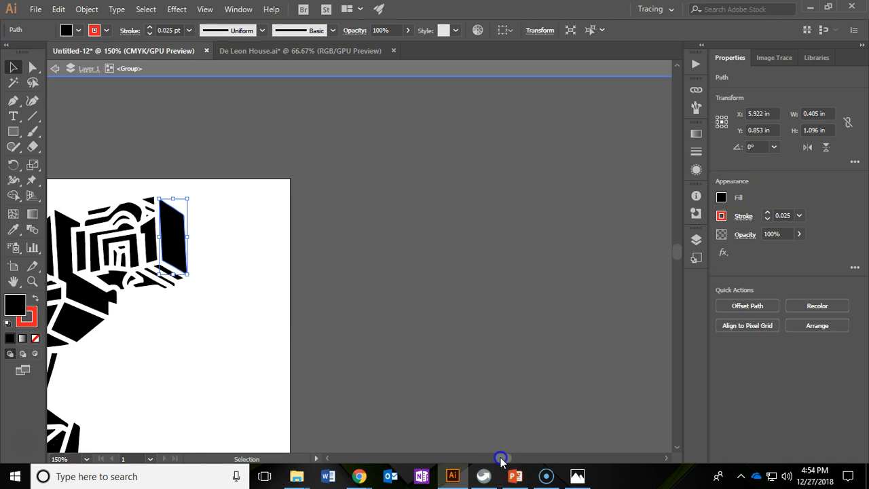
scroll(500, 460, left, 5)
scroll(534, 342, down, 2)
scroll(546, 328, down, 3)
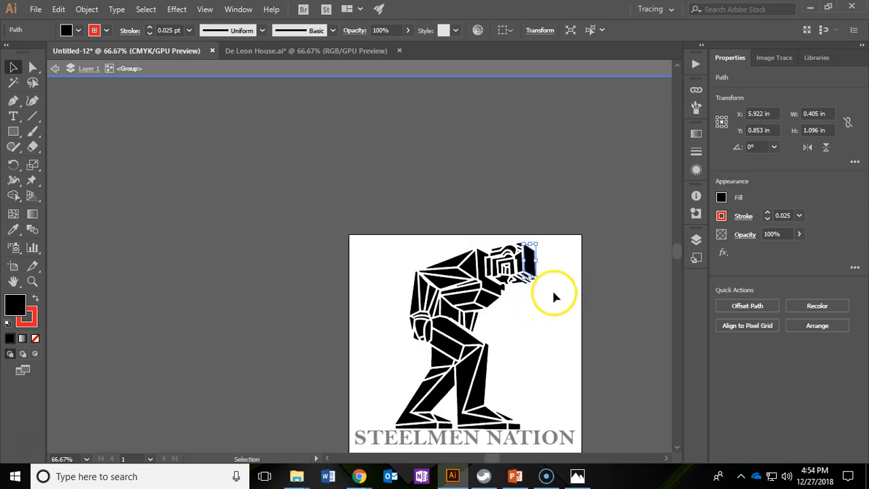
click(552, 292)
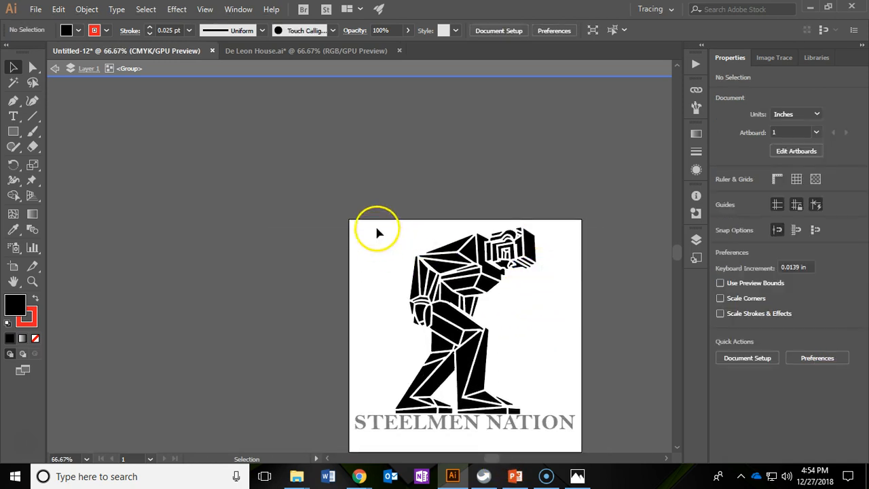
drag(446, 289, 575, 426)
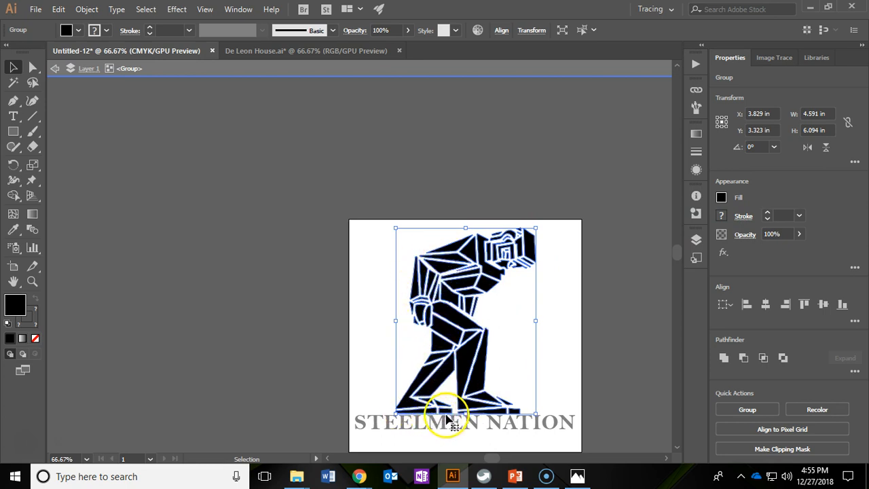
click(651, 197)
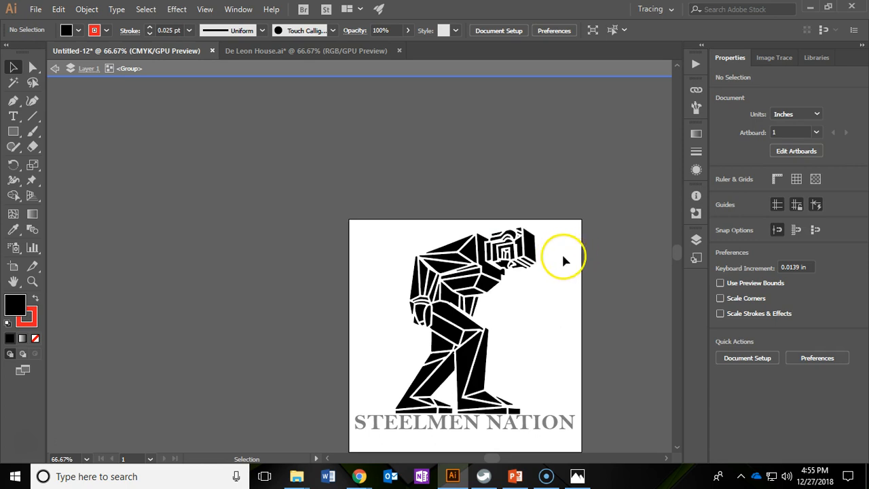
Remove the red stroke from the head panel by setting its stroke to None, and clear the selection.
scroll(533, 257, up, 5)
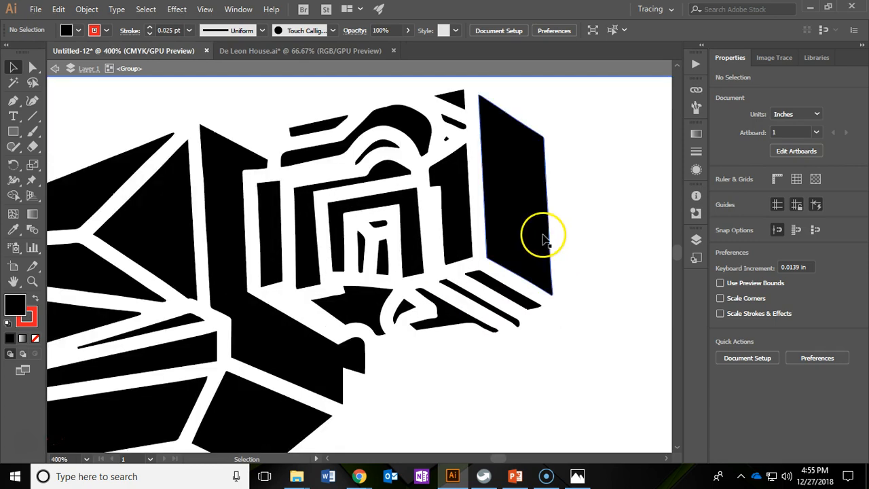
click(540, 236)
click(721, 216)
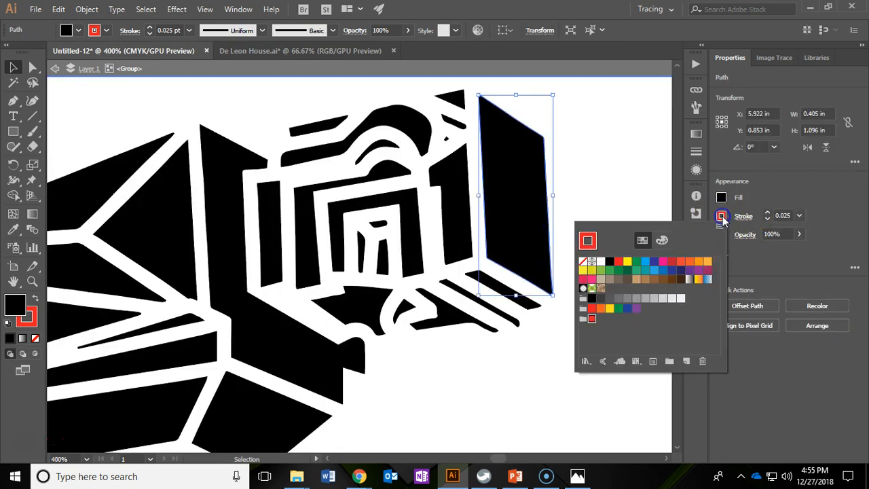
click(583, 261)
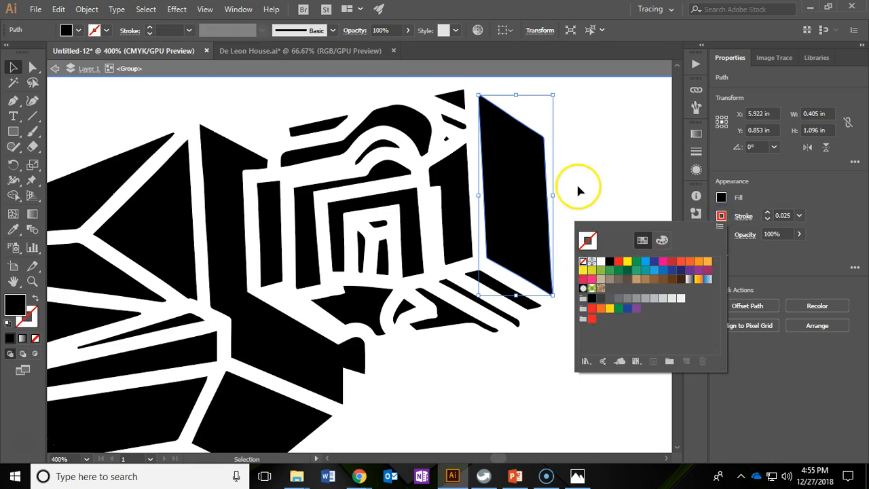
click(626, 173)
scroll(605, 188, down, 3)
scroll(582, 197, down, 3)
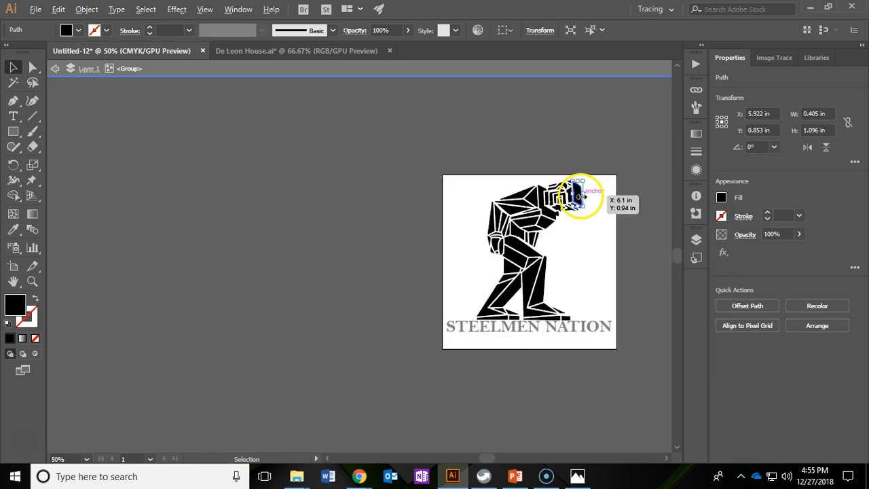
click(656, 222)
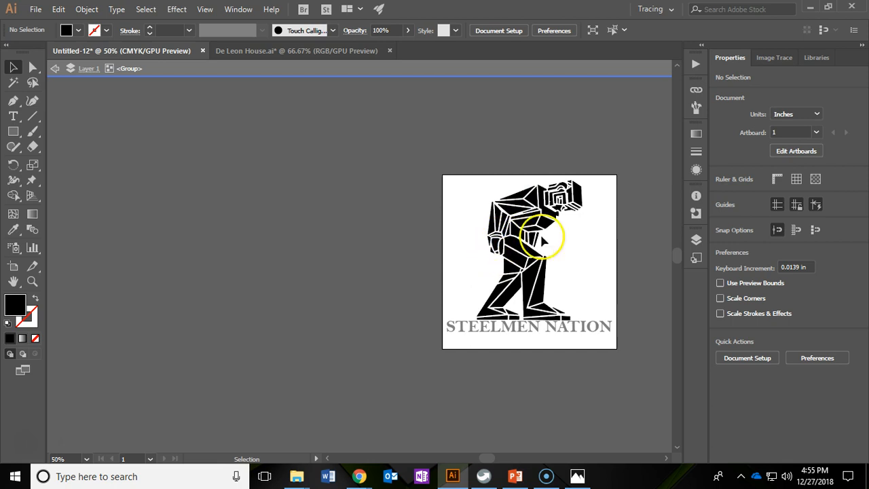
Exit the figure group's isolation mode, select the STEELMEN NATION text and check its stroke color setting.
double_click(626, 180)
click(586, 328)
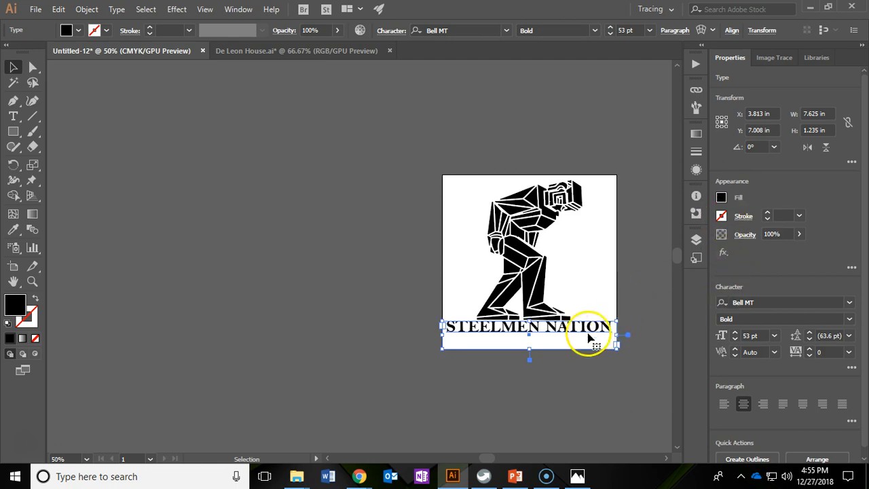
scroll(560, 333, up, 4)
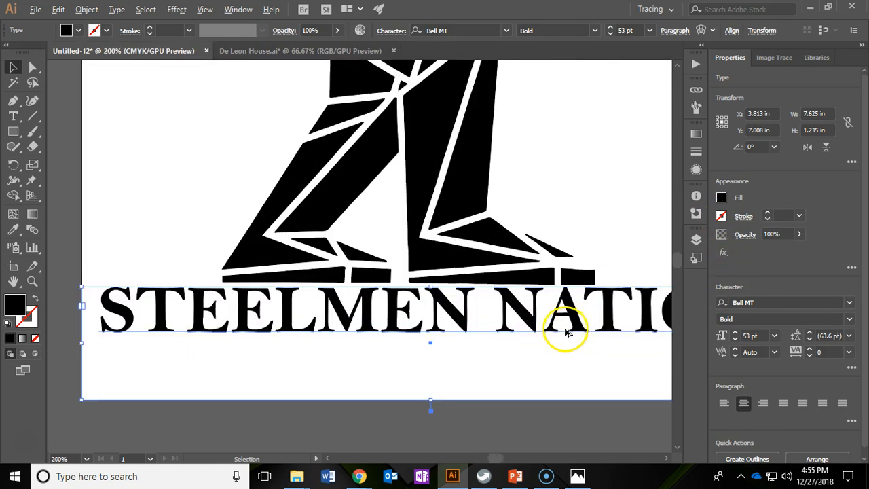
click(721, 217)
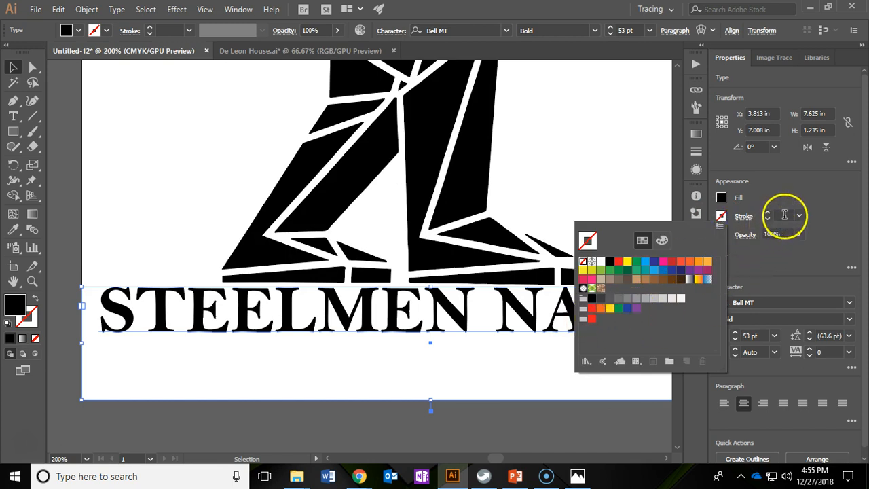
click(809, 201)
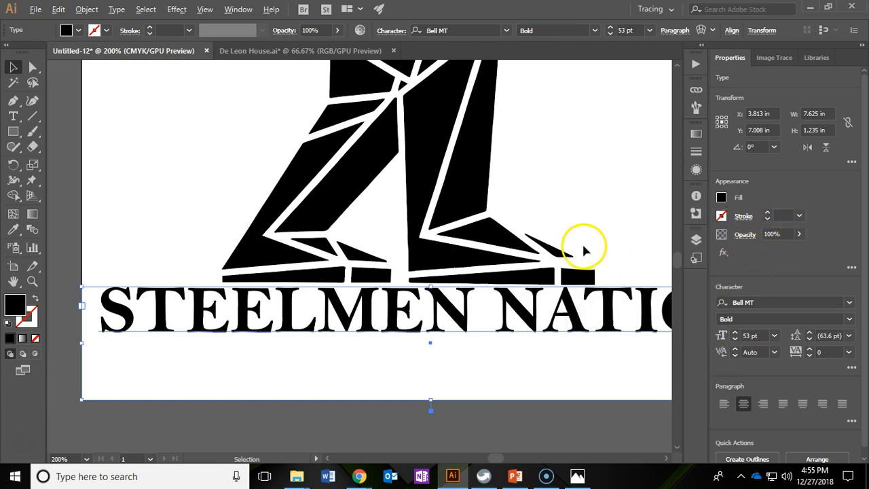
scroll(584, 252, down, 4)
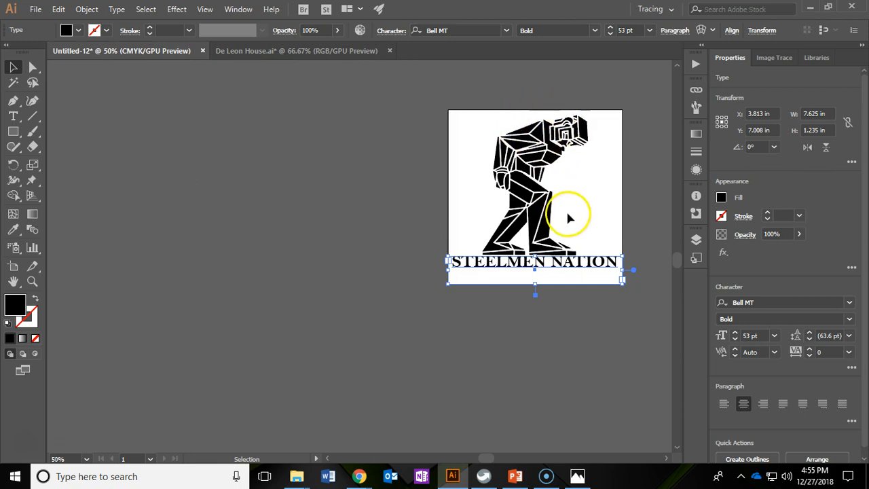
Switch to the Photos app to view the picture of the laser-engraved wooden lion board.
scroll(638, 270, up, 1)
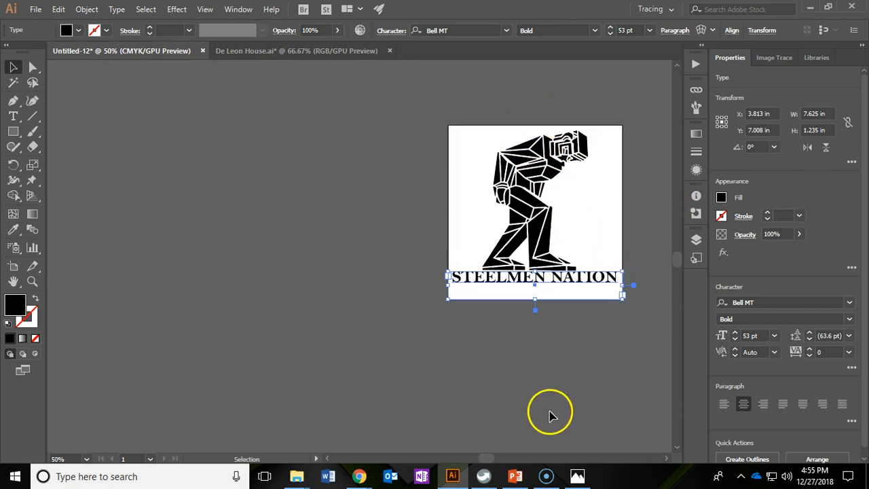
drag(486, 458, 493, 458)
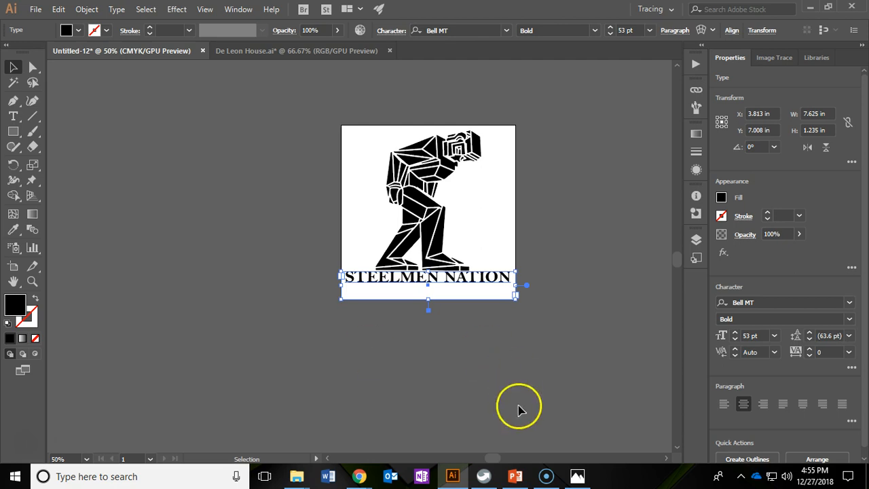
click(577, 476)
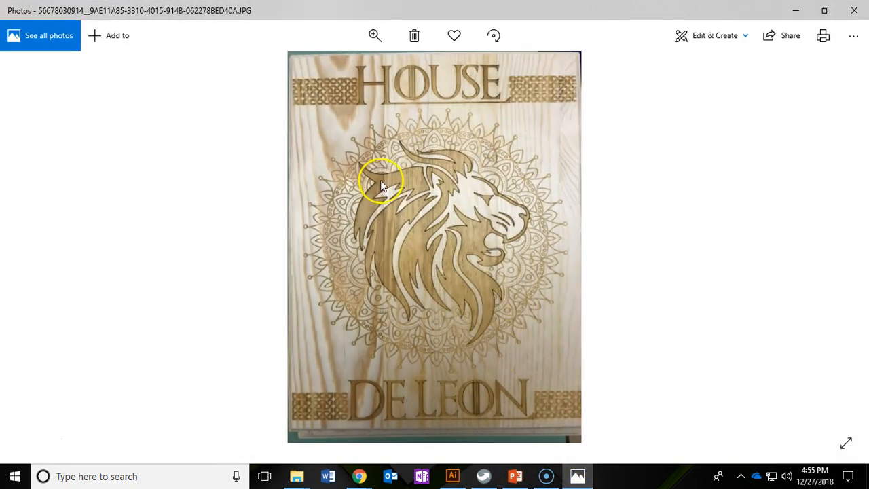